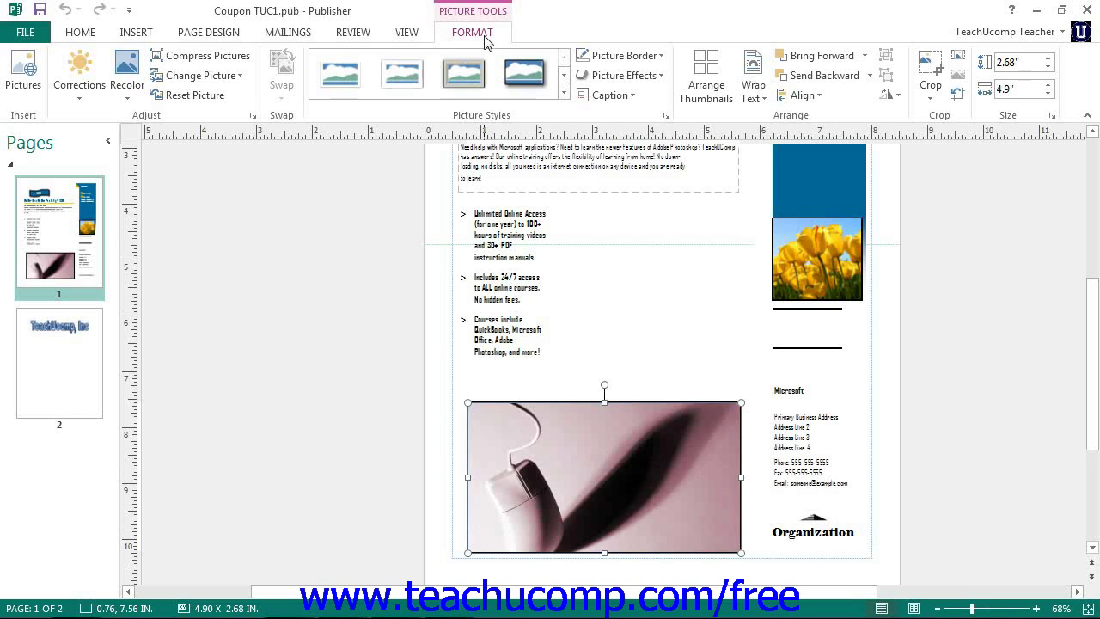
View the available picture insertion sources and examine the correction presets and format options for the mouse picture.
click(23, 86)
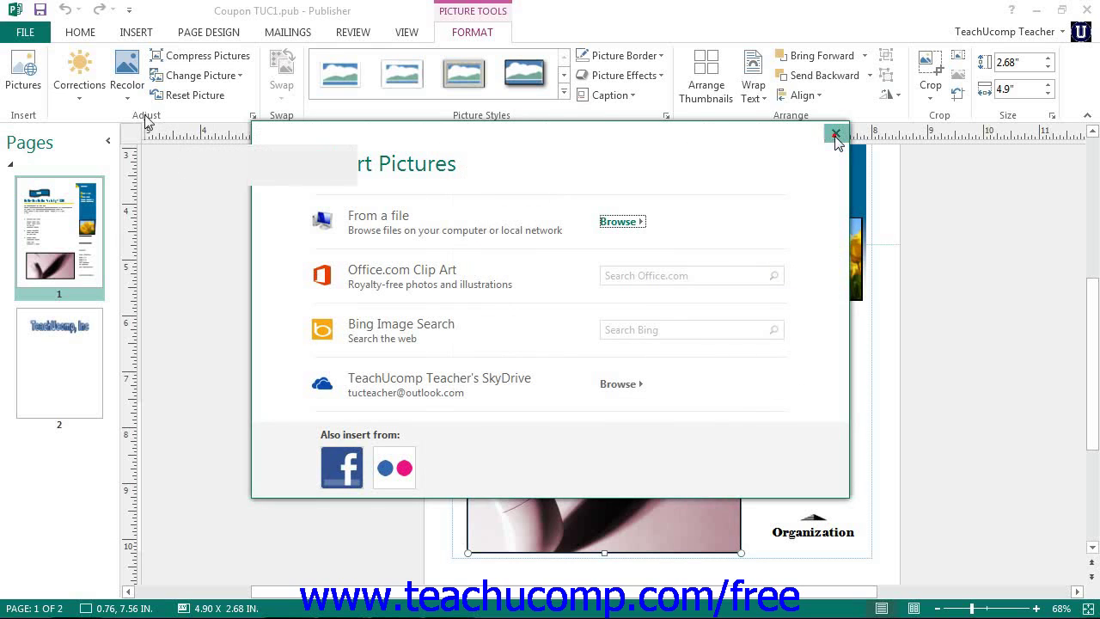
click(835, 135)
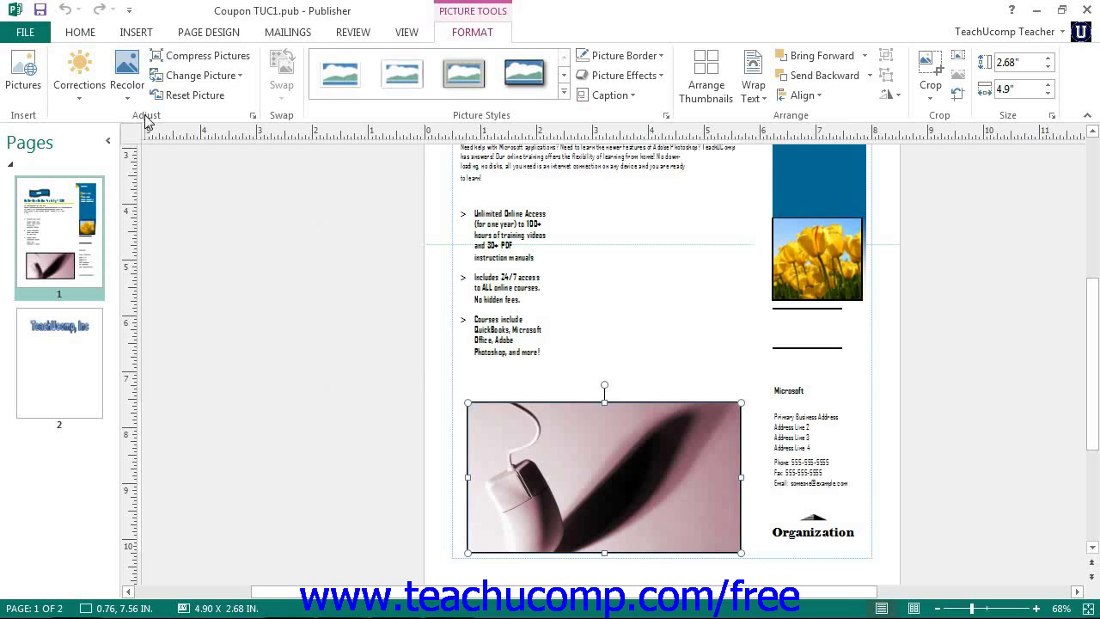
click(94, 98)
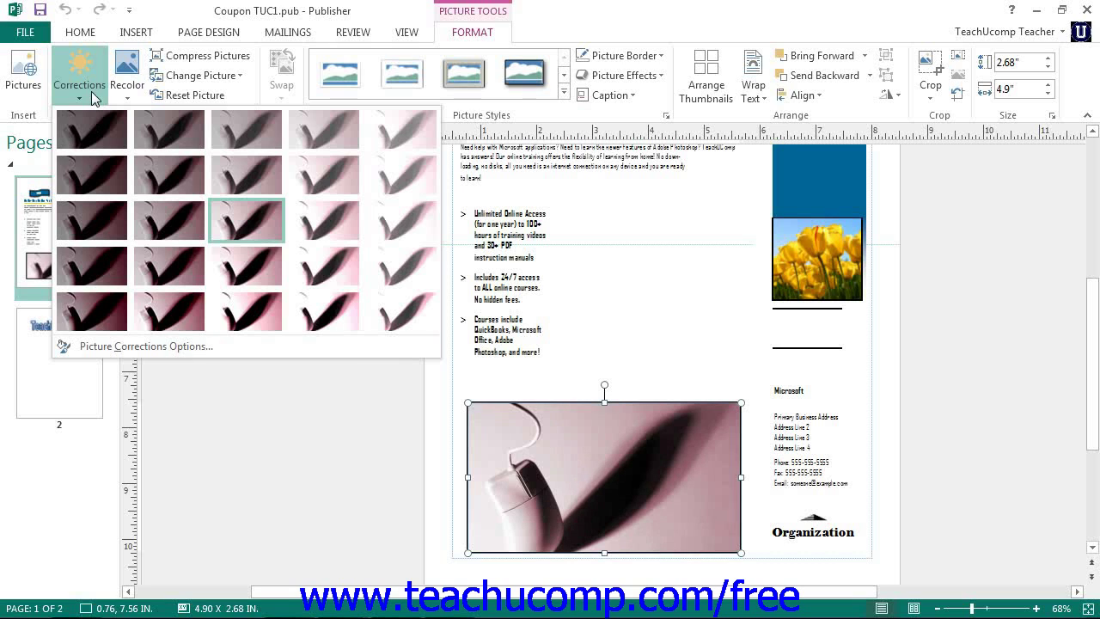
click(178, 348)
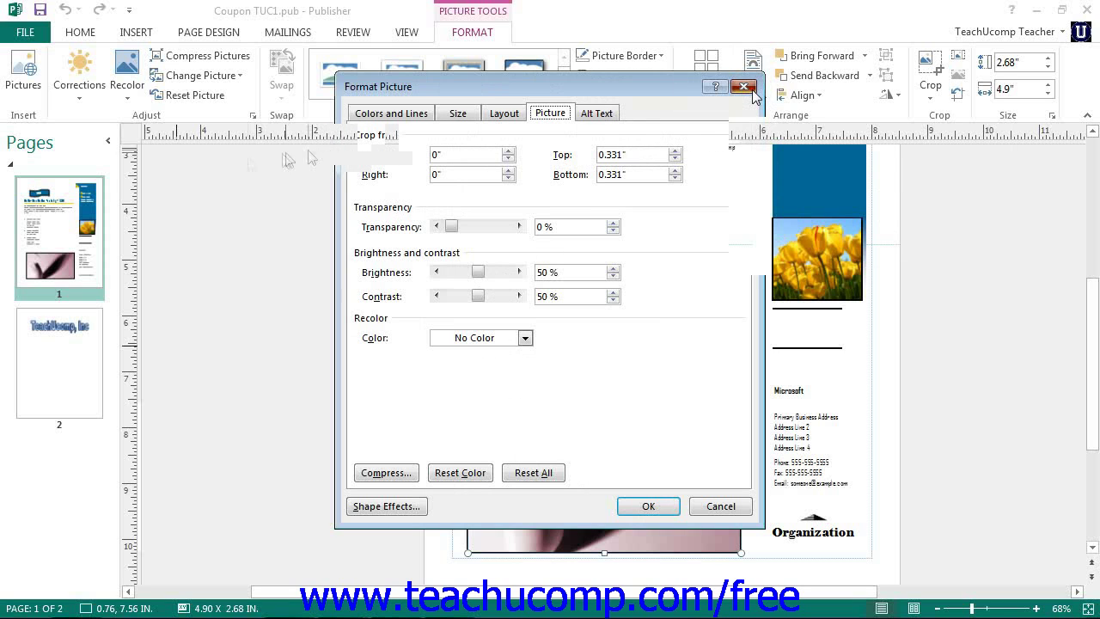
key(Escape)
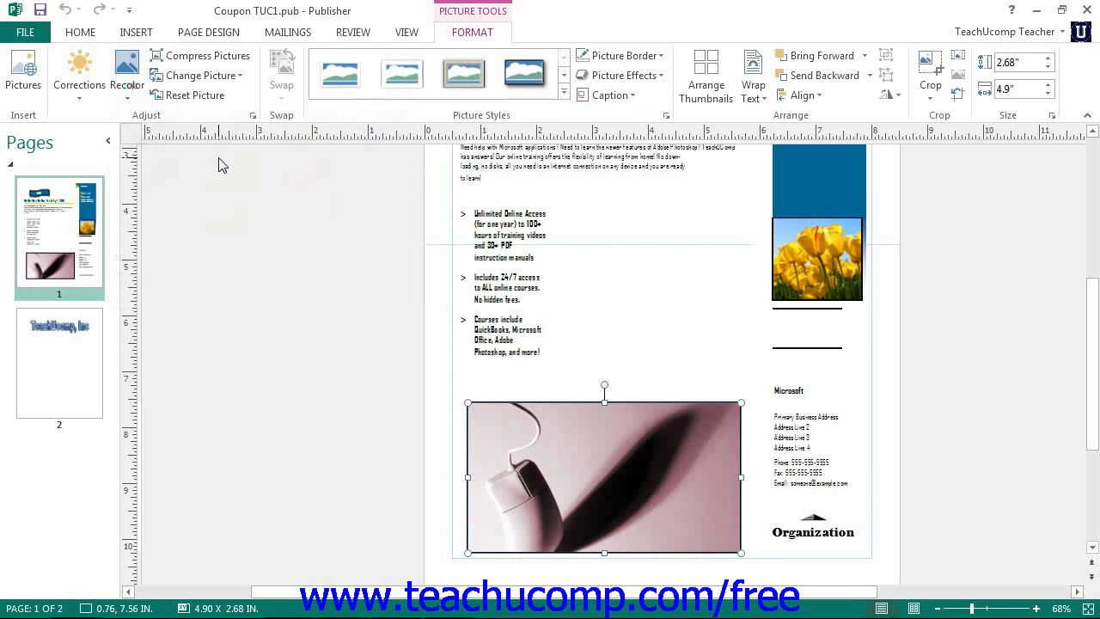
Examine the recolor presets and additional color variations offered for the mouse picture.
click(130, 90)
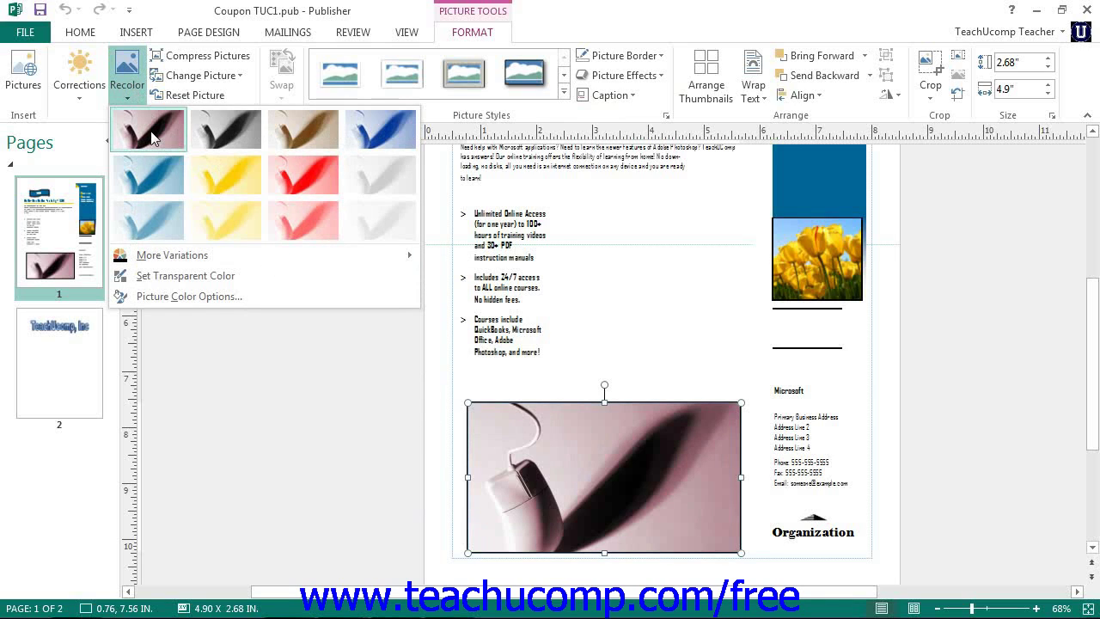
mouse_move(270, 260)
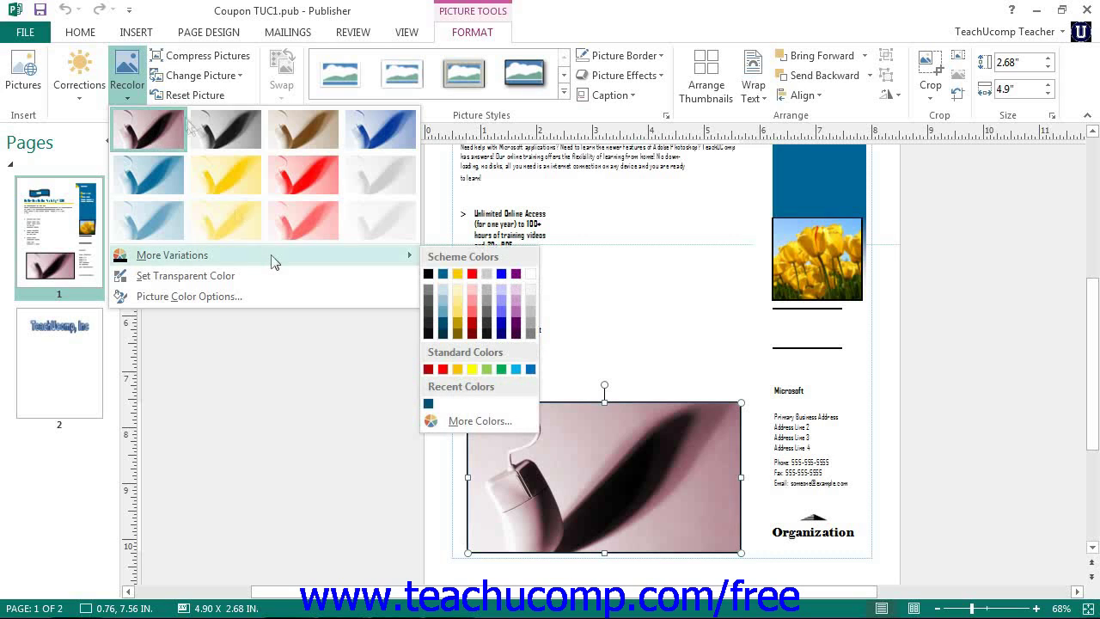
click(131, 90)
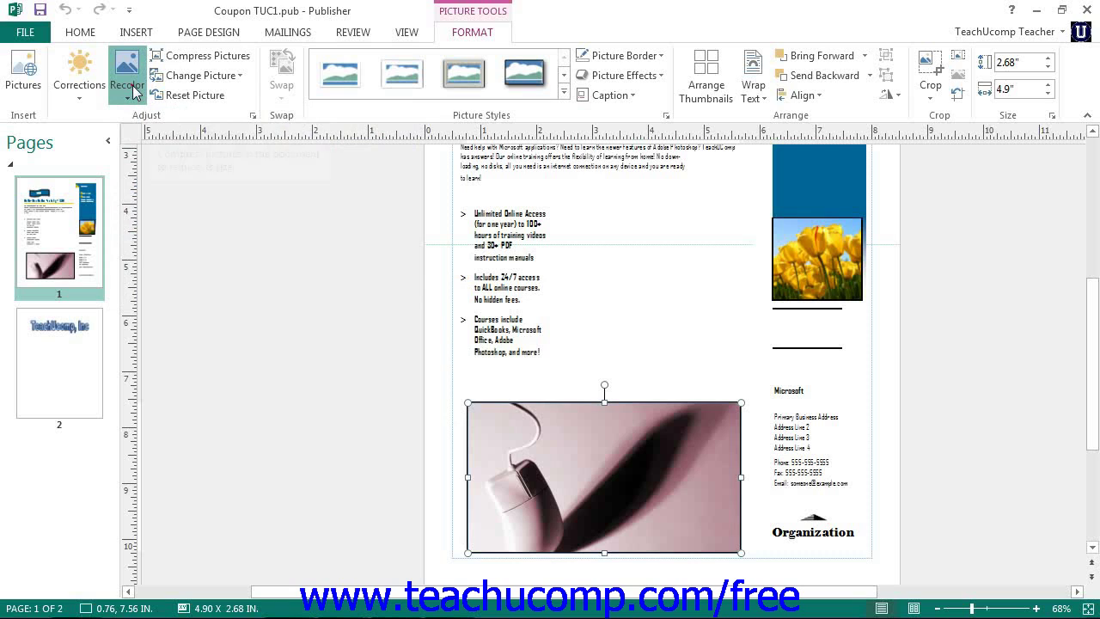
Review the picture compression settings and the options for changing or removing the mouse picture.
click(209, 57)
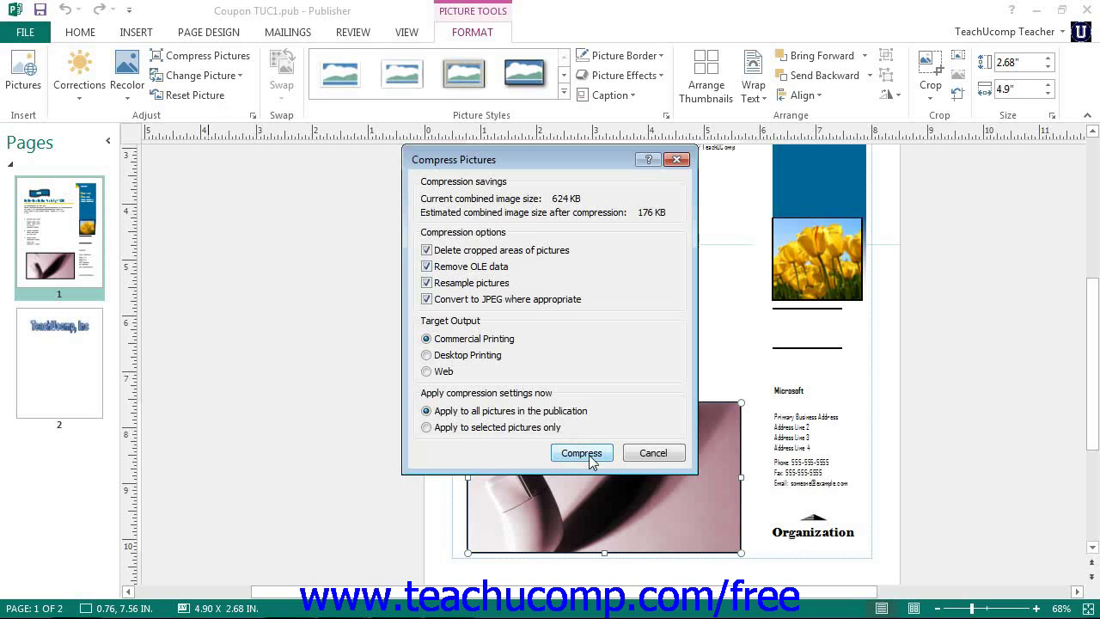
click(676, 160)
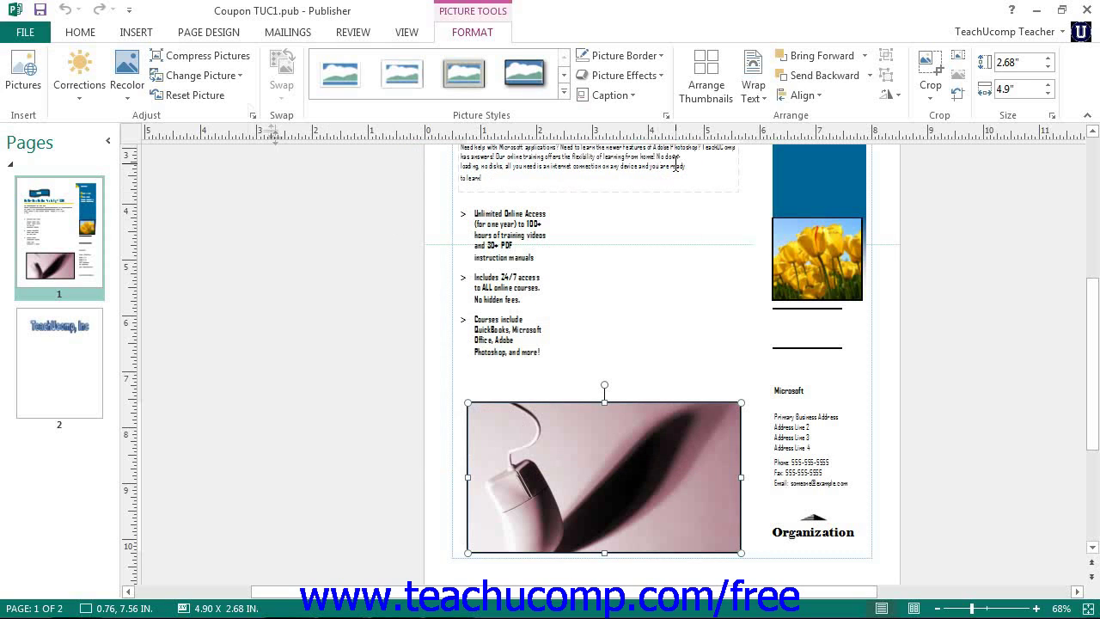
click(210, 74)
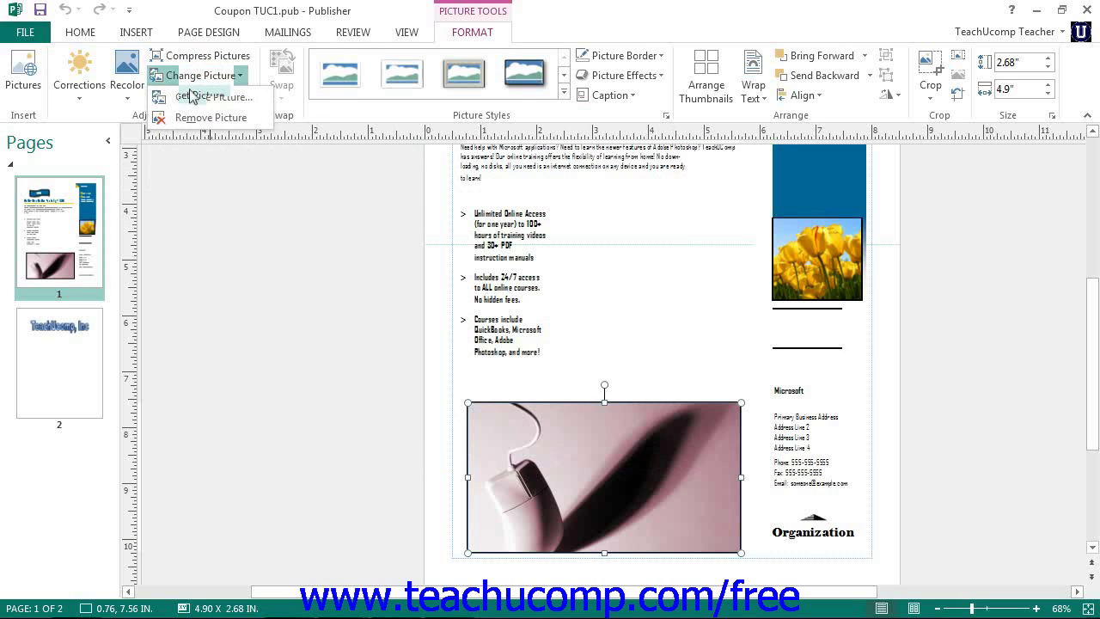
click(202, 76)
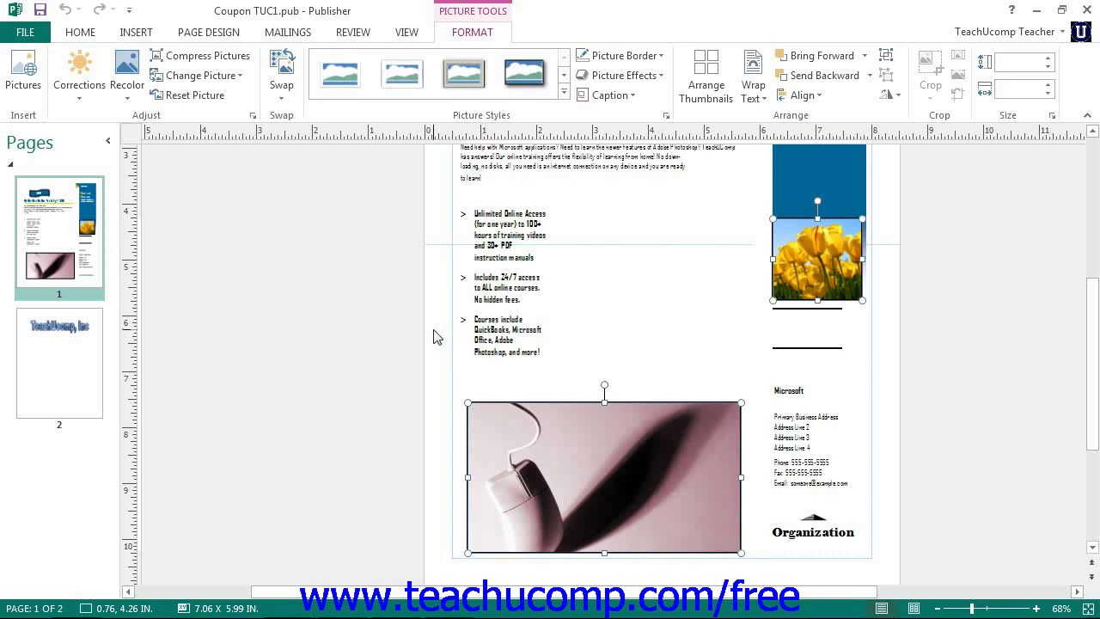
Swap the selected tulip and mouse pictures and swap them back to their original places.
mouse_move(561, 416)
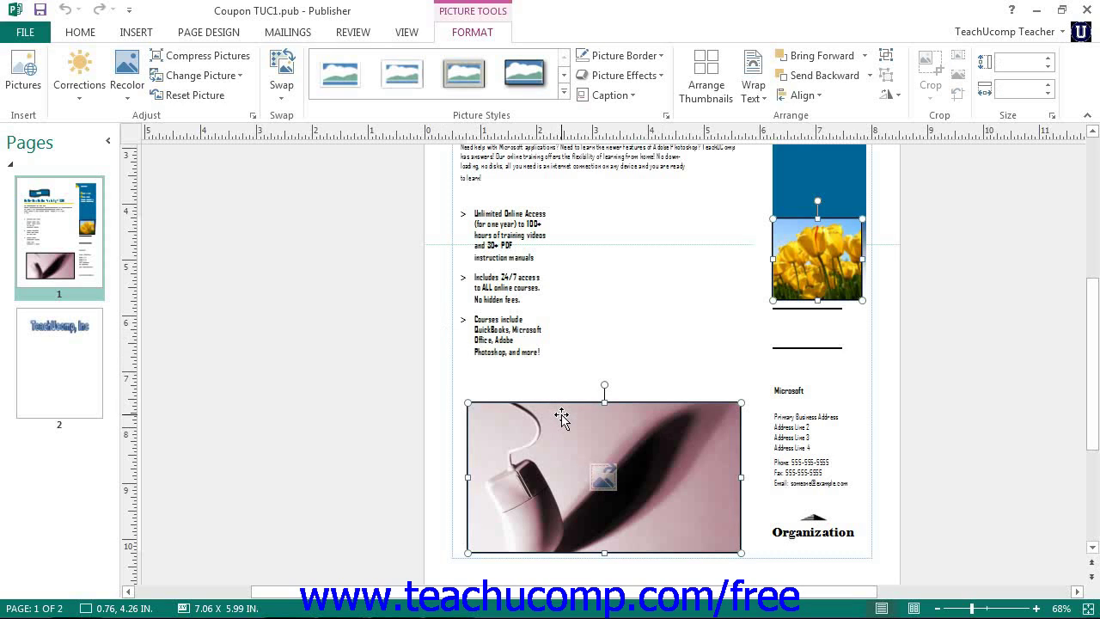
click(289, 75)
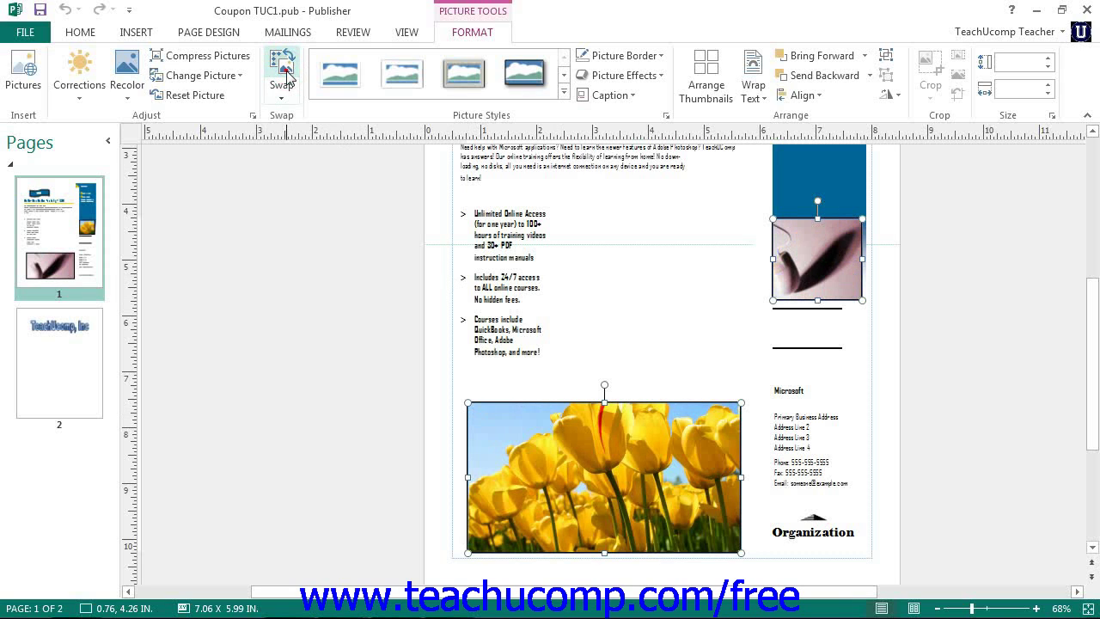
click(288, 75)
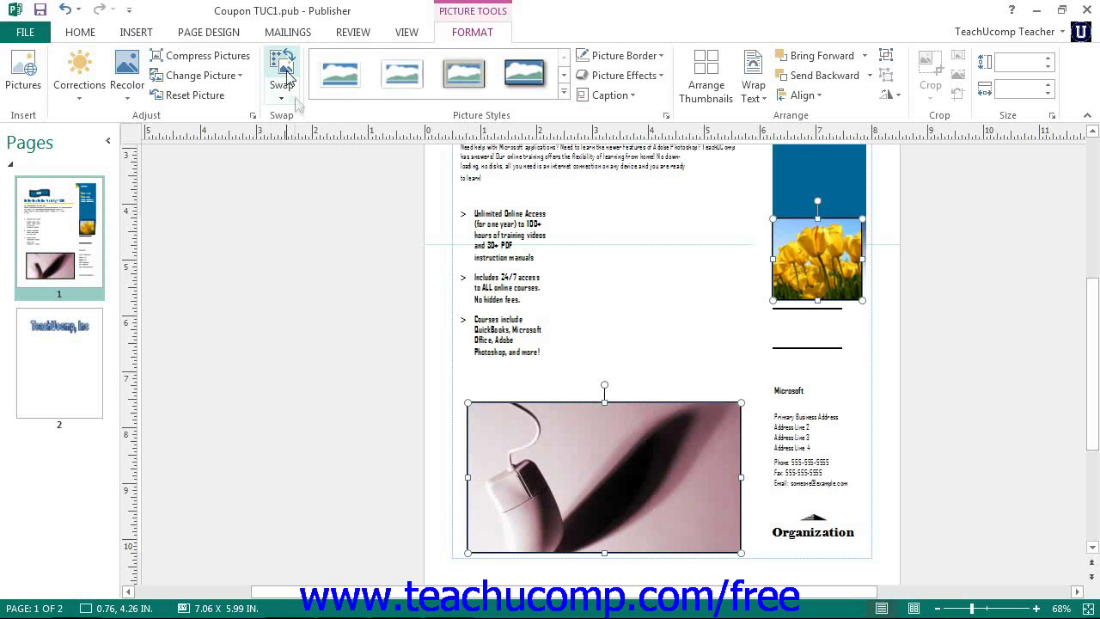
Swap only the formatting between the selected tulip and mouse pictures.
click(287, 98)
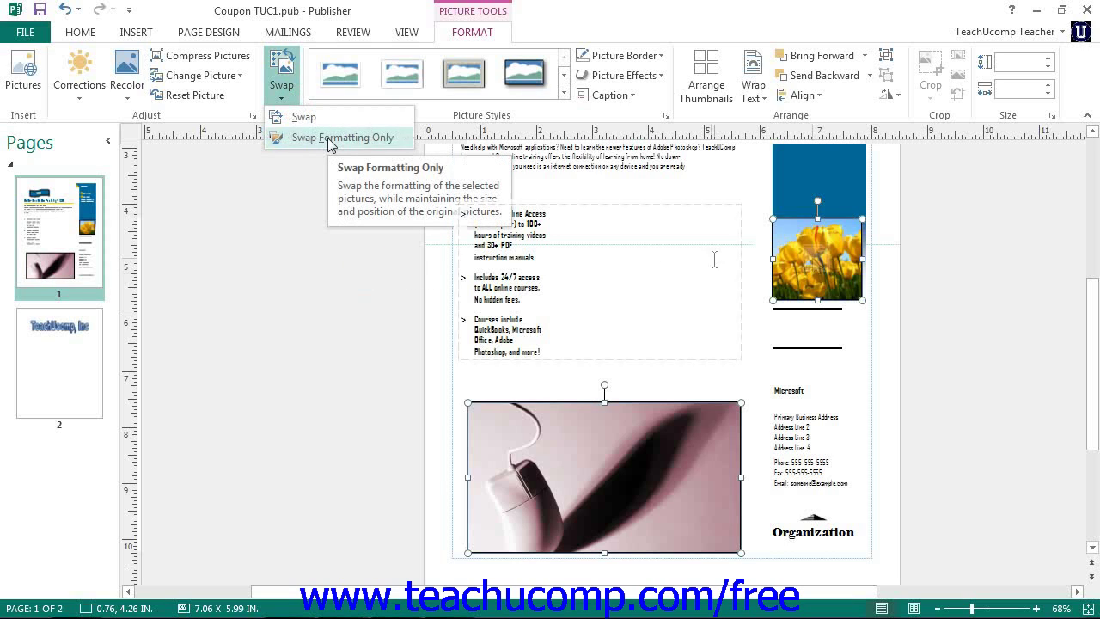
click(331, 140)
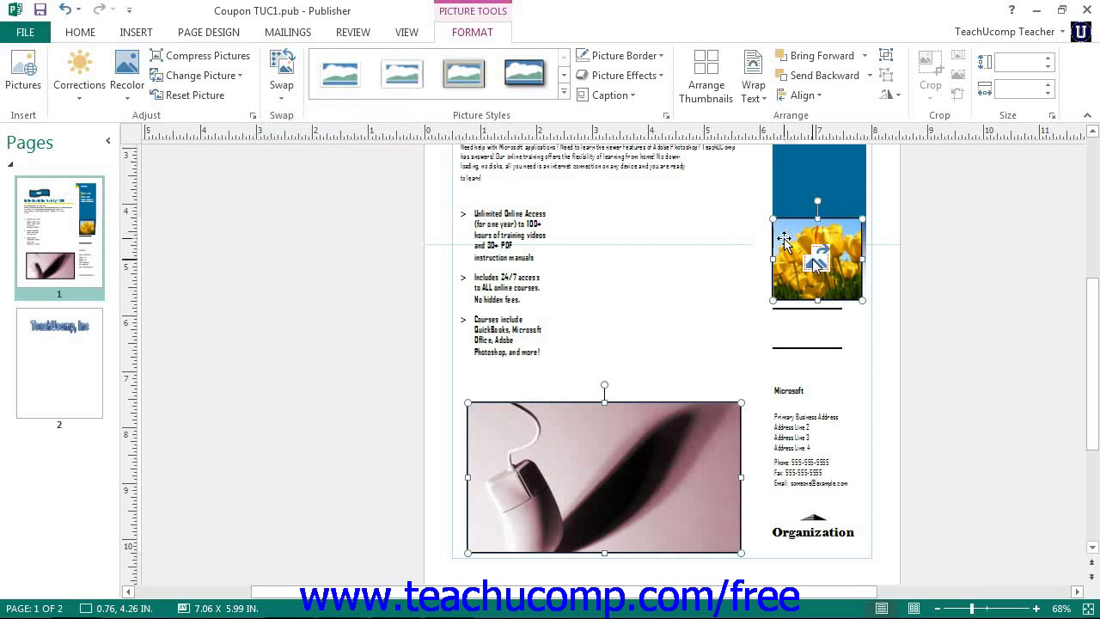
Select only the mouse picture and preview the Drop Shadow Rectangle picture style on it.
click(548, 400)
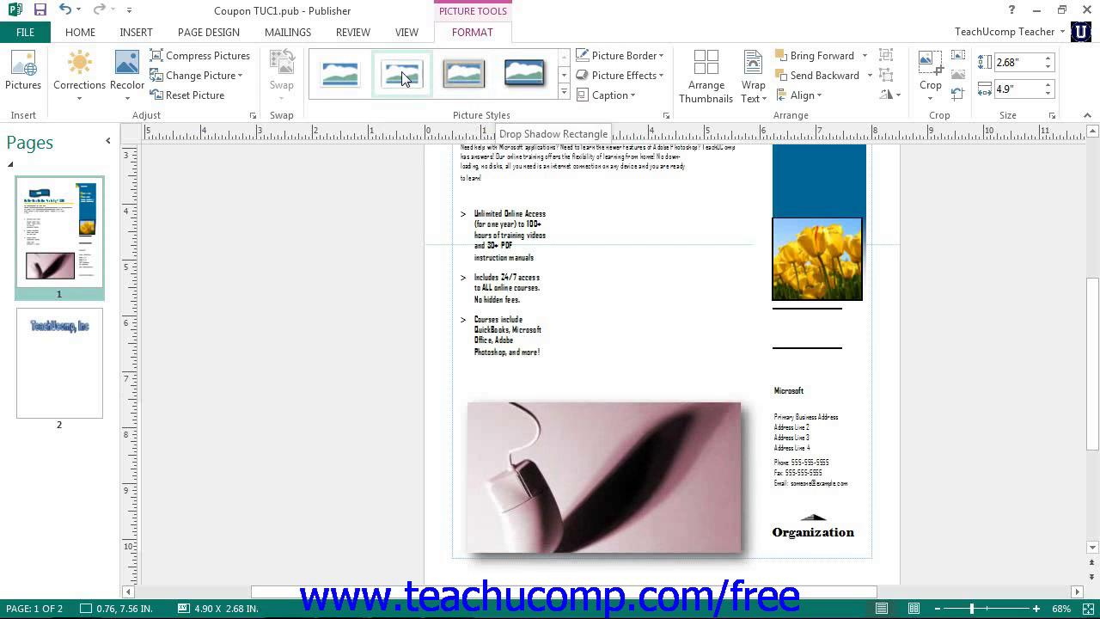
click(539, 76)
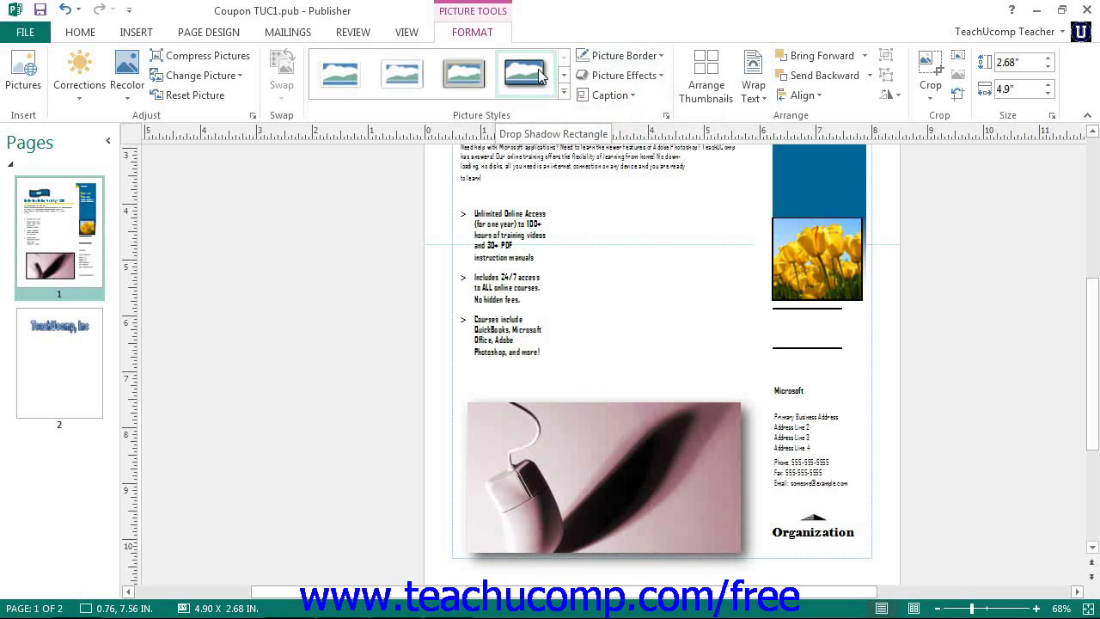
Examine the mouse picture's border options, including line weights, dash styles and the patterned line colors, without applying any.
click(605, 59)
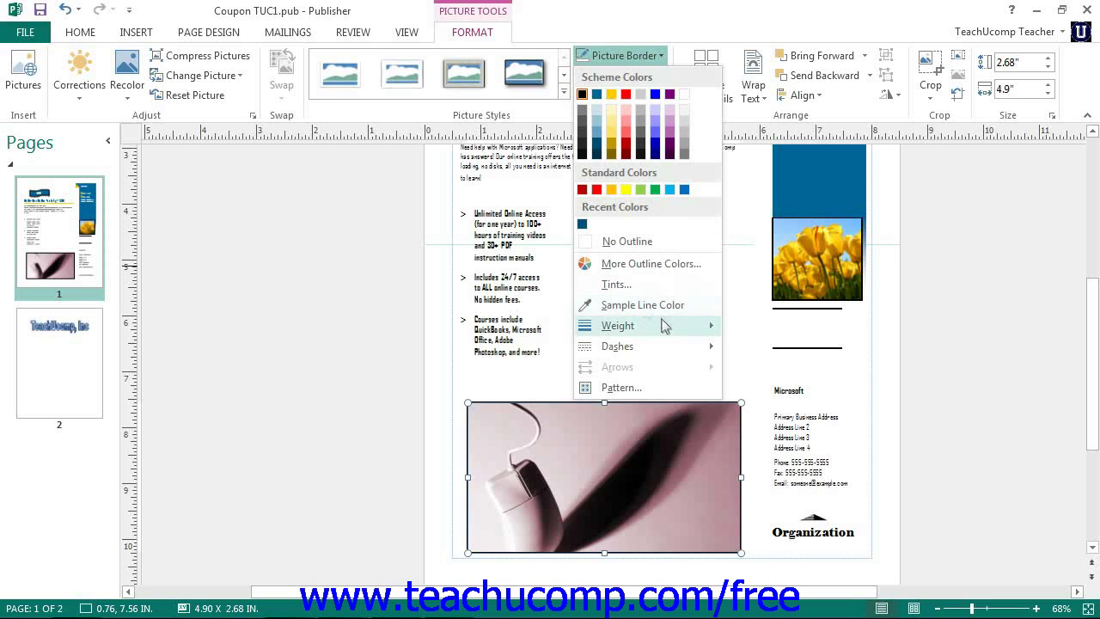
mouse_move(662, 325)
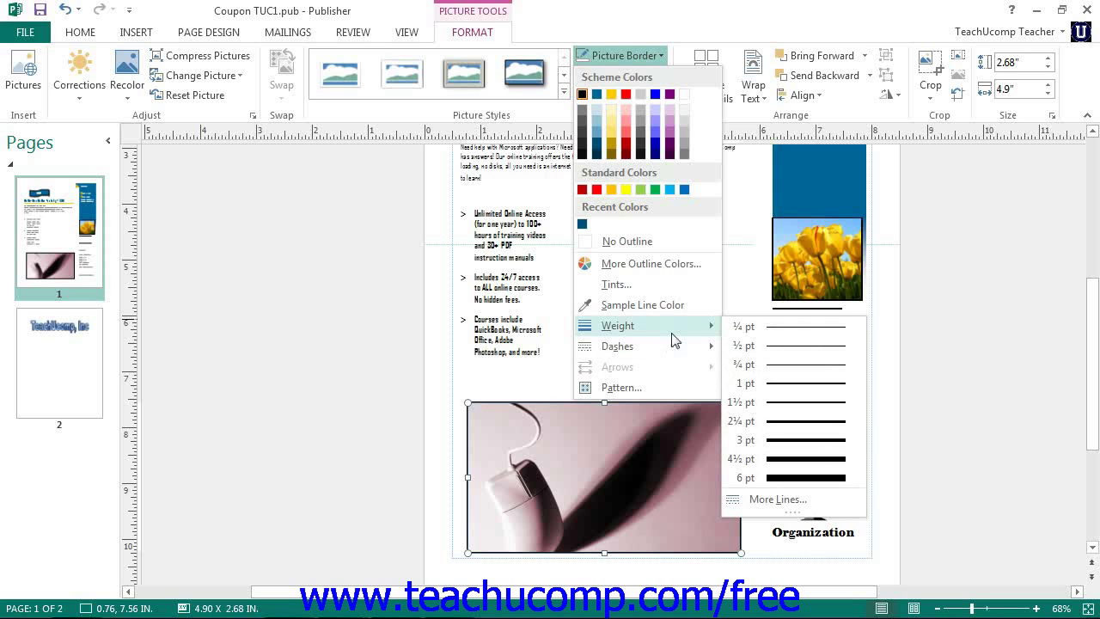
mouse_move(662, 349)
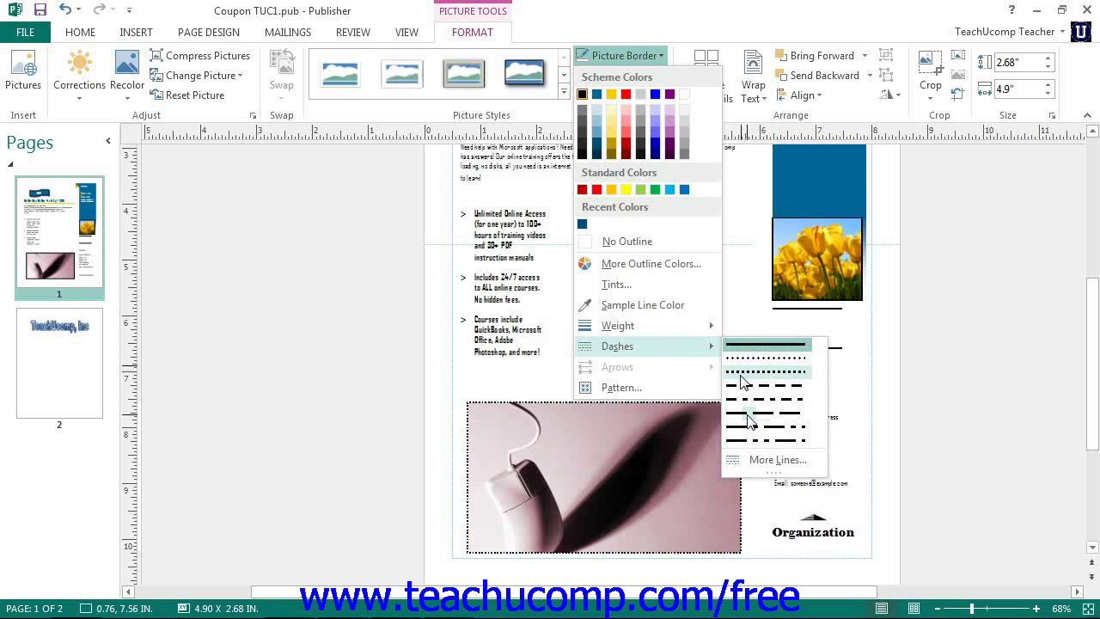
click(643, 388)
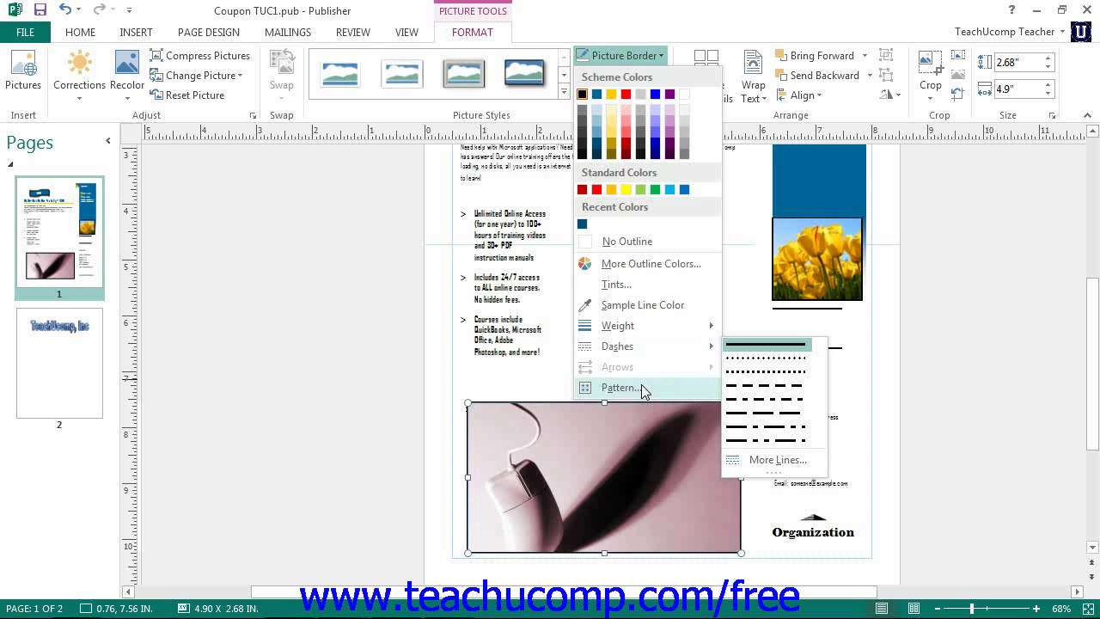
click(411, 137)
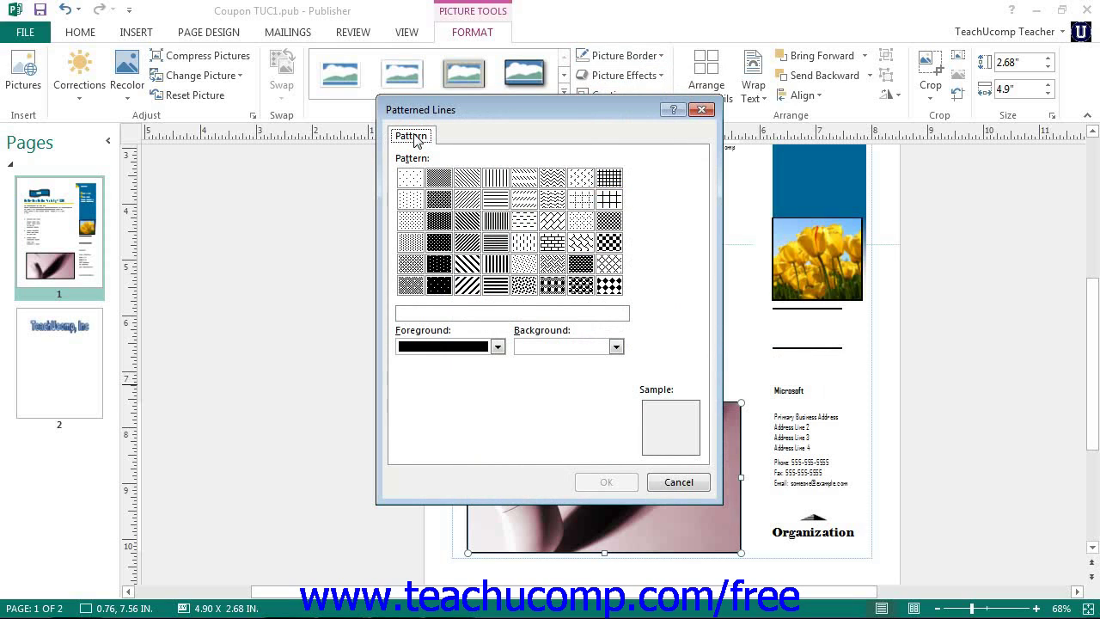
click(497, 347)
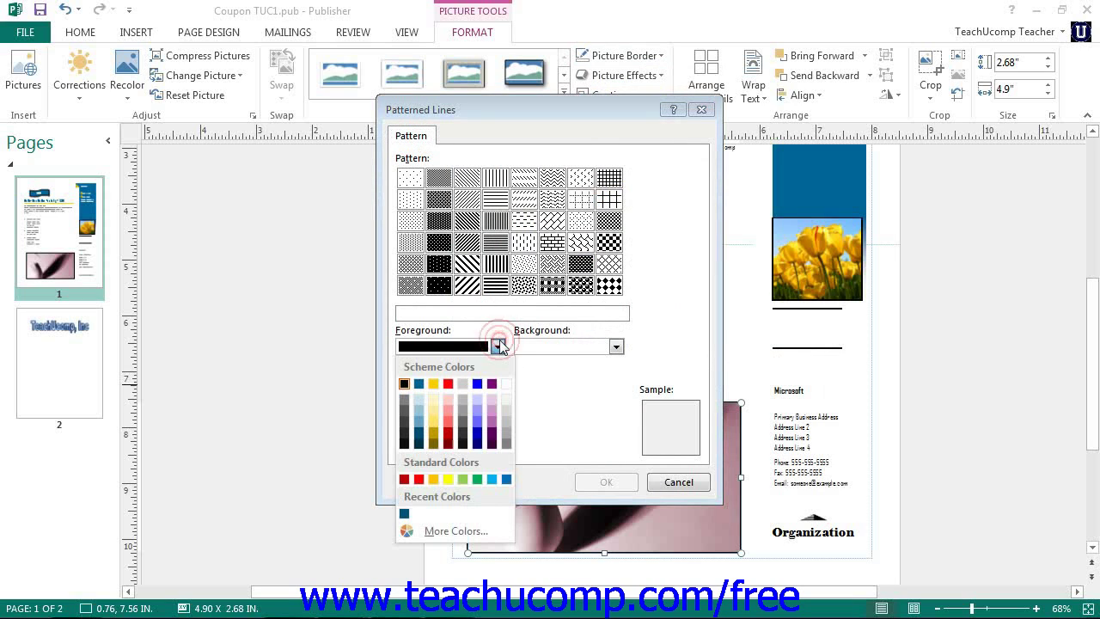
click(498, 347)
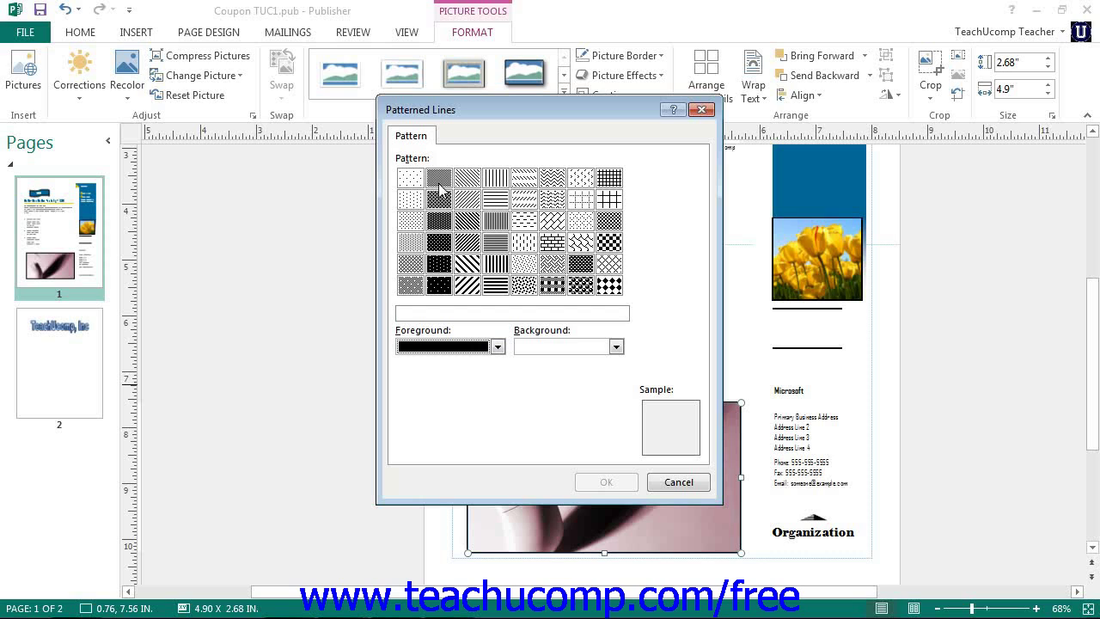
click(702, 111)
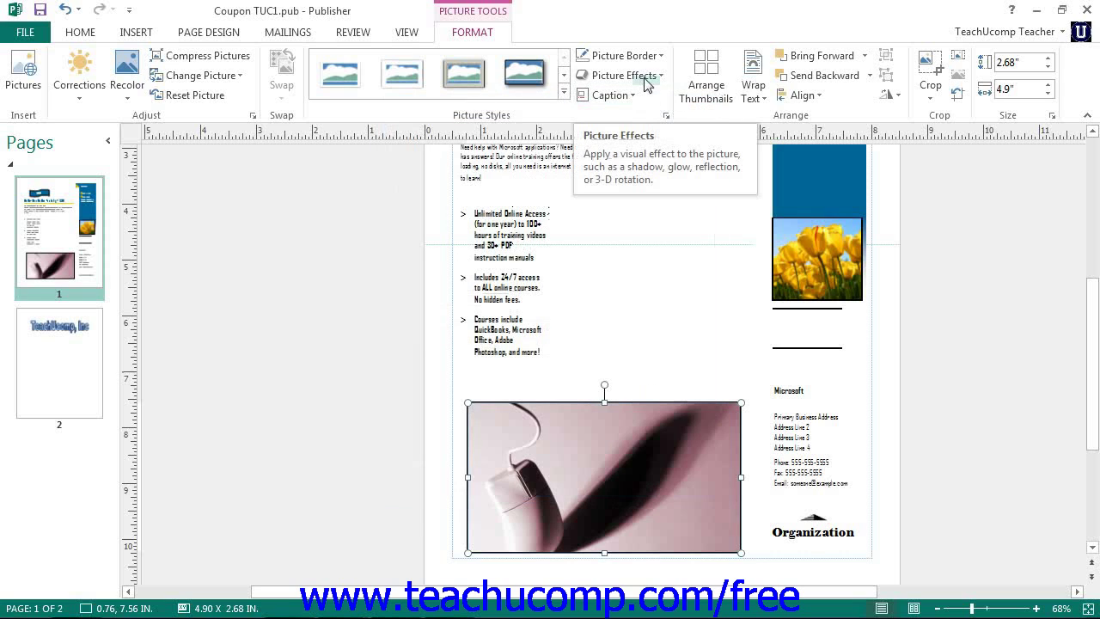
Browse the picture effect categories and preview caption designs such as Offset - Layout 1 on the mouse picture.
click(645, 79)
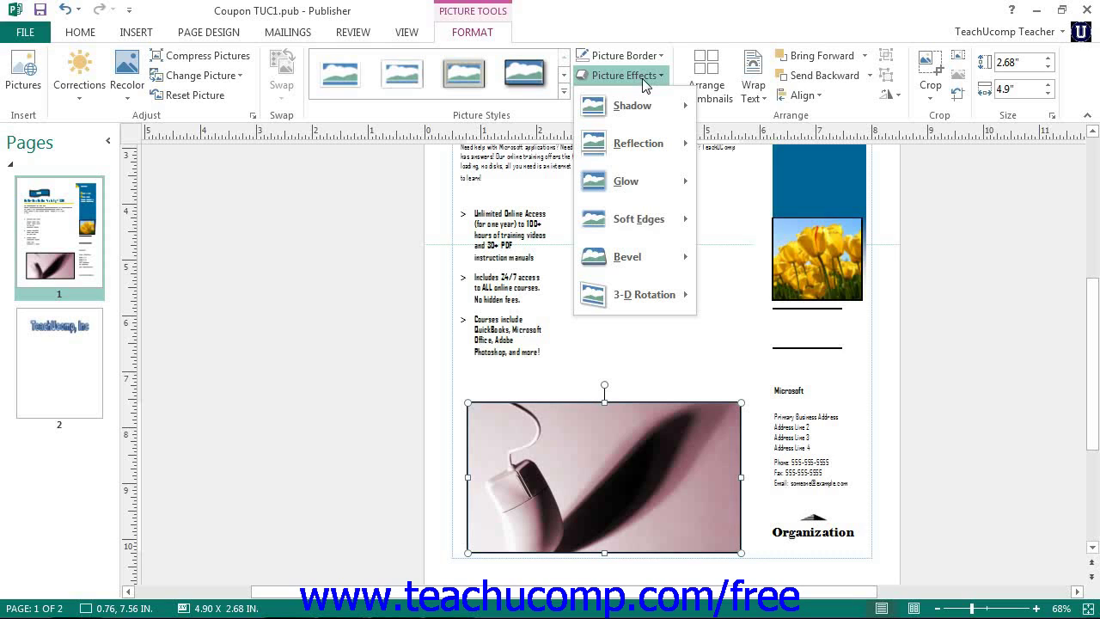
click(643, 79)
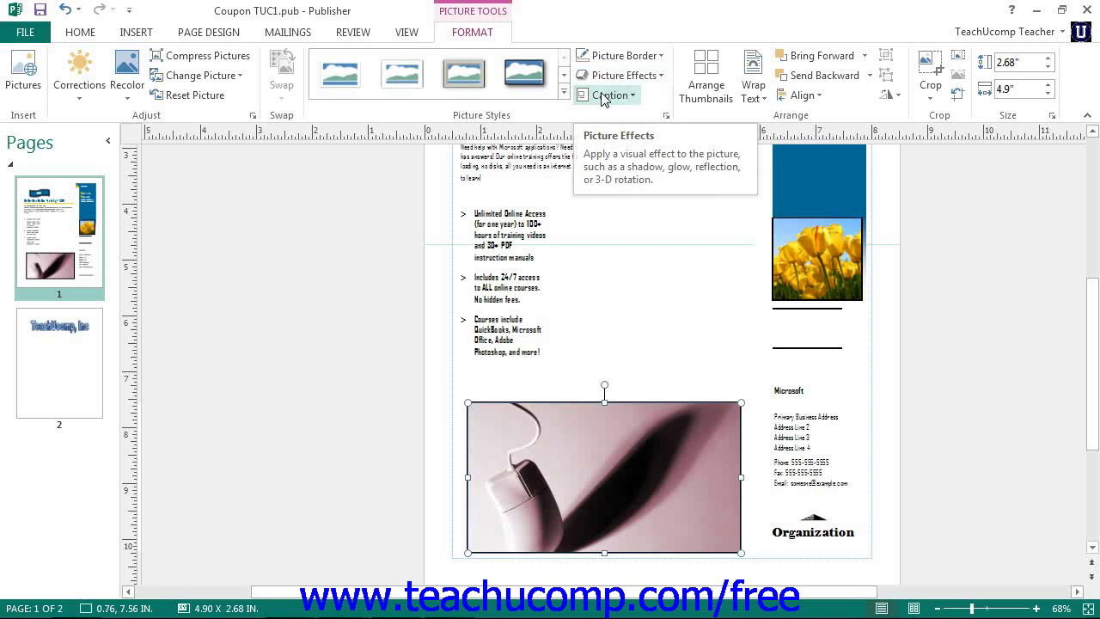
click(604, 97)
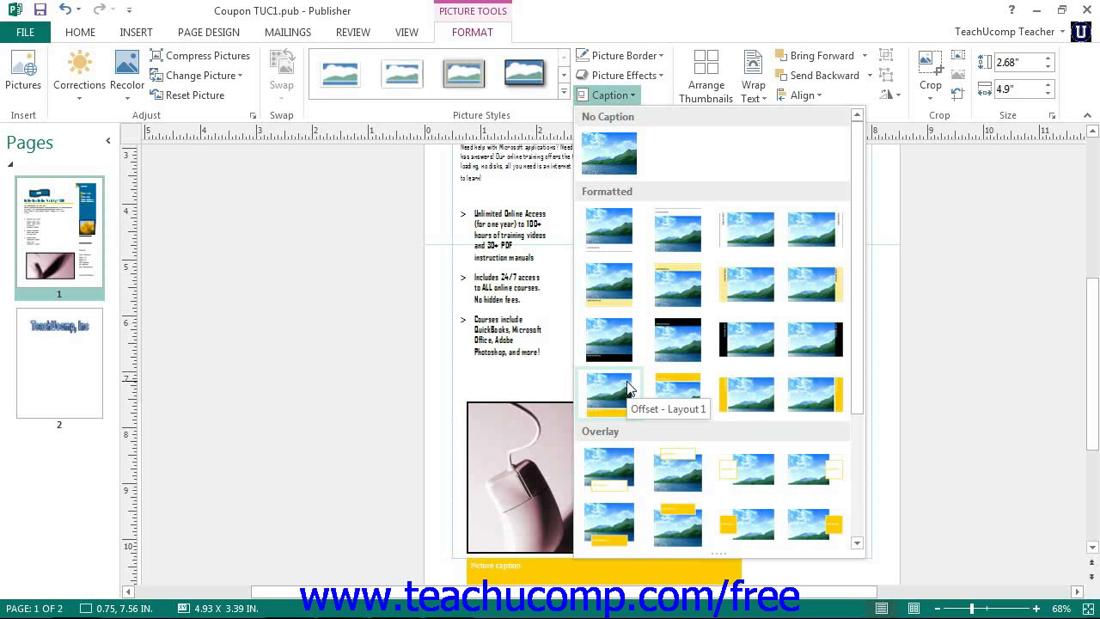
click(617, 97)
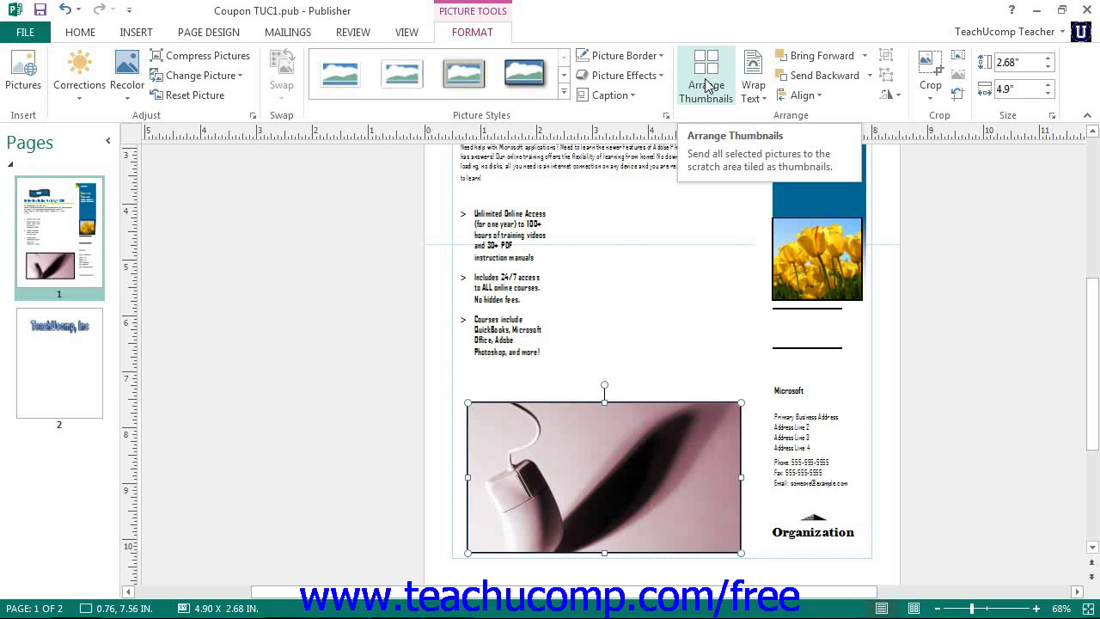
Review the text wrapping and alignment options available for the mouse picture.
click(753, 96)
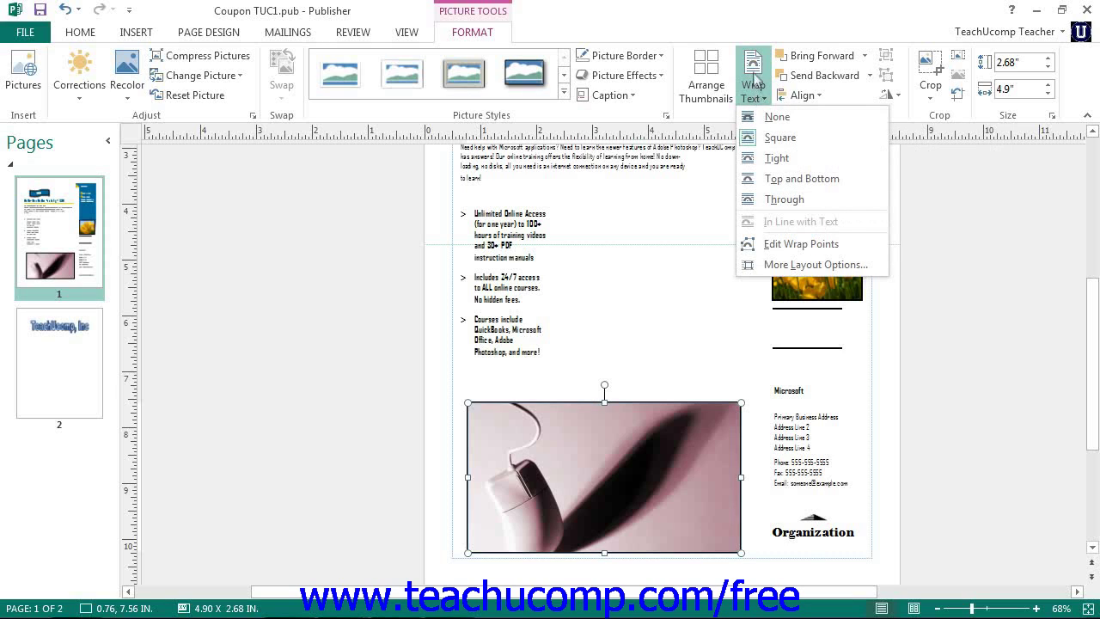
click(754, 91)
click(754, 91)
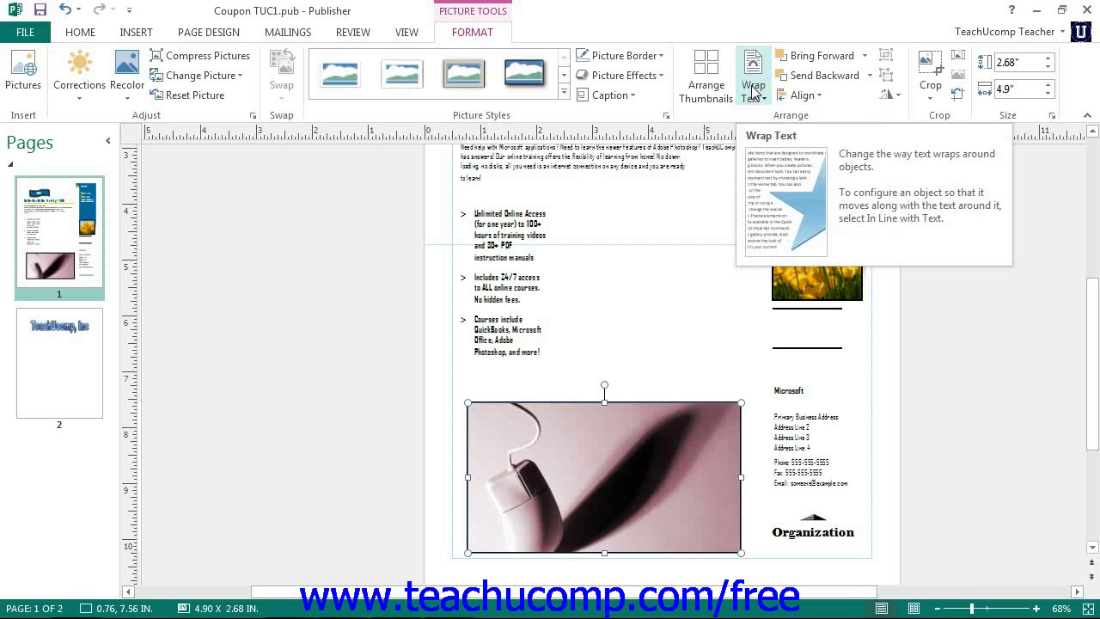
click(817, 99)
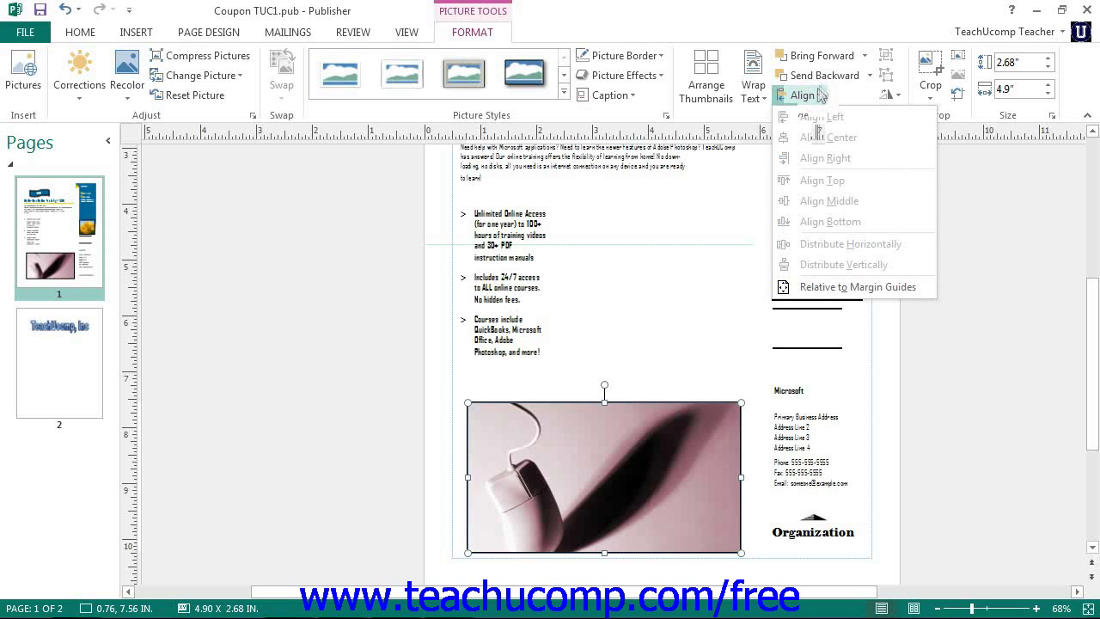
click(891, 57)
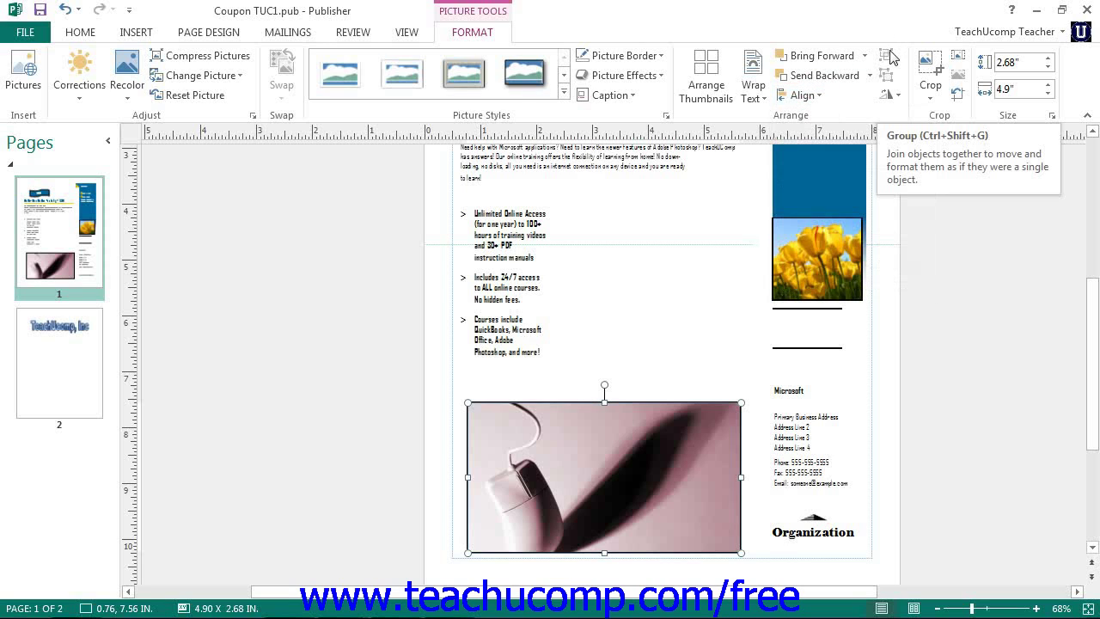
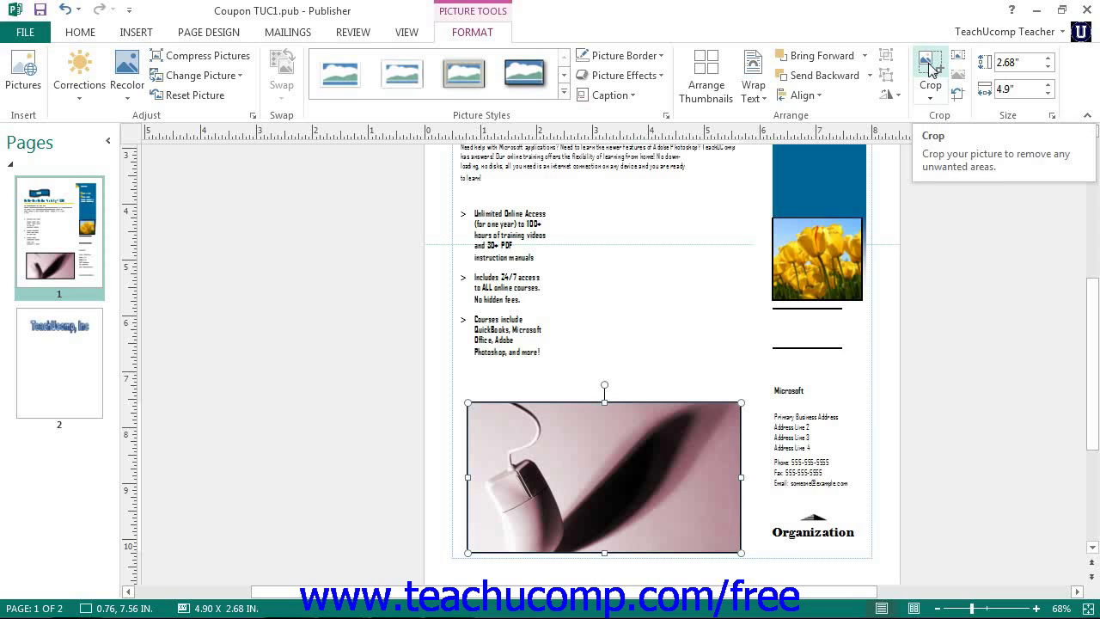
Extend the mouse picture's crop area upward to a height of about 2.97" and finish cropping.
click(931, 73)
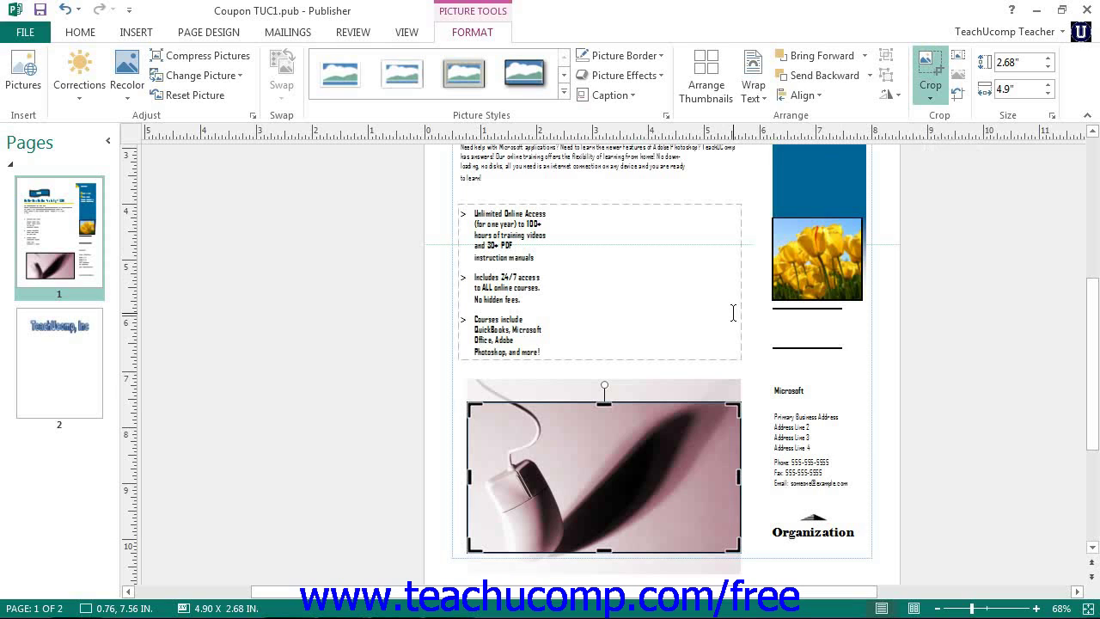
drag(473, 403, 473, 386)
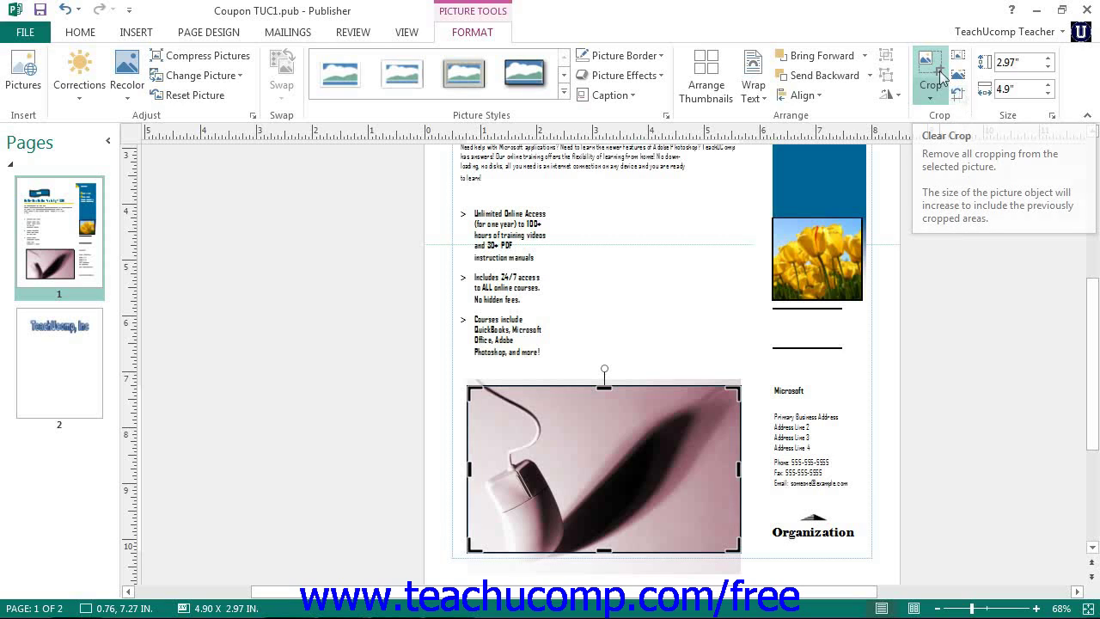
key(Escape)
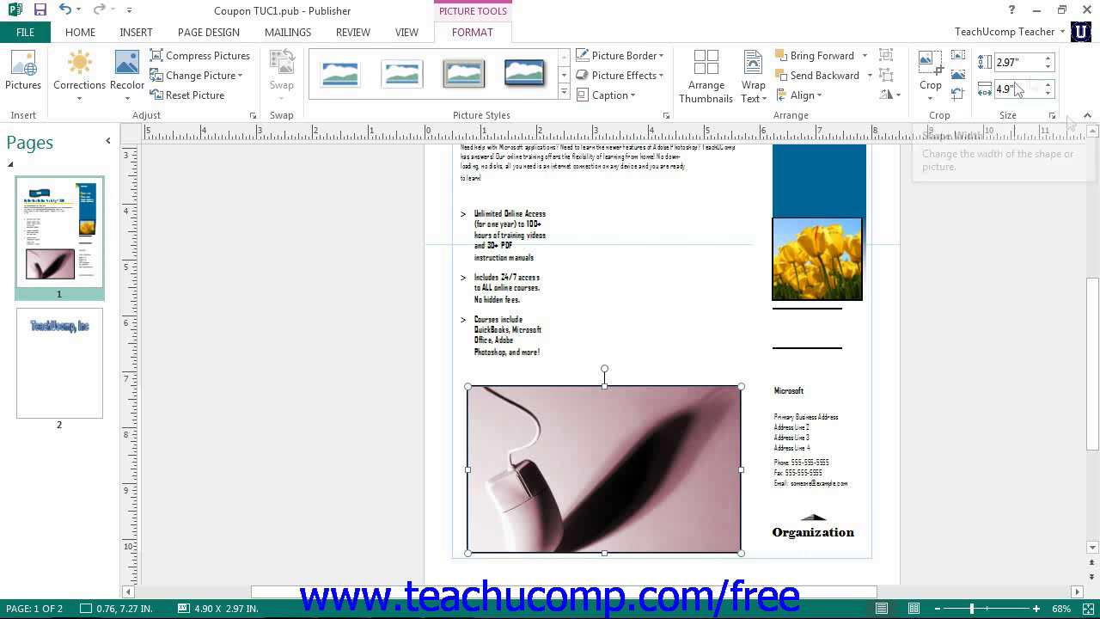
Open the mouse picture's detailed size settings and switch Lock aspect ratio off and back on.
click(1052, 117)
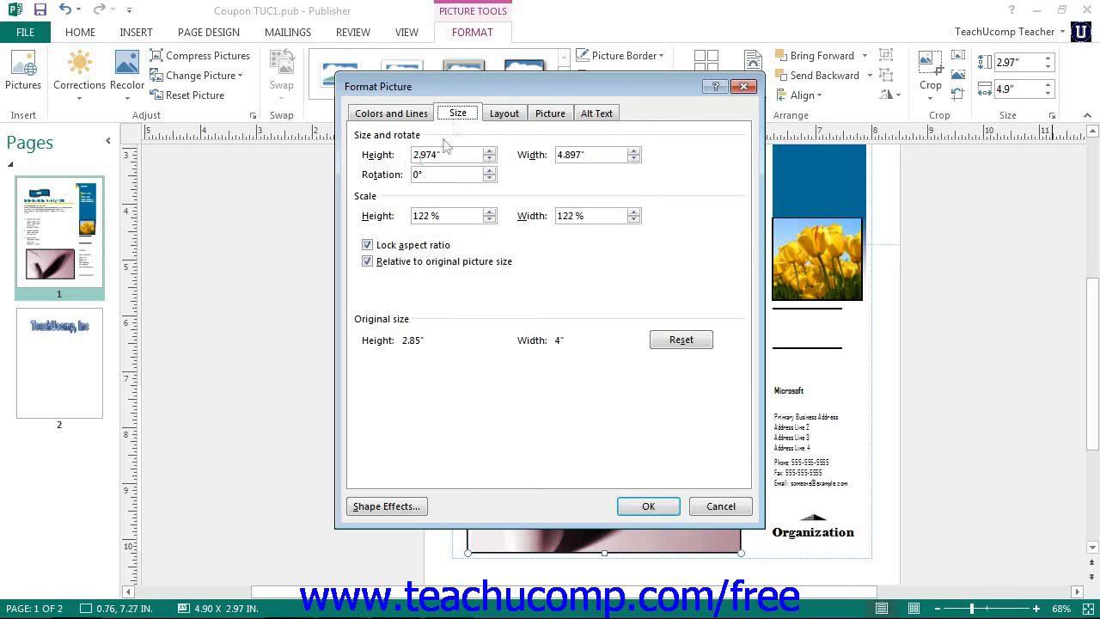
click(474, 154)
click(368, 246)
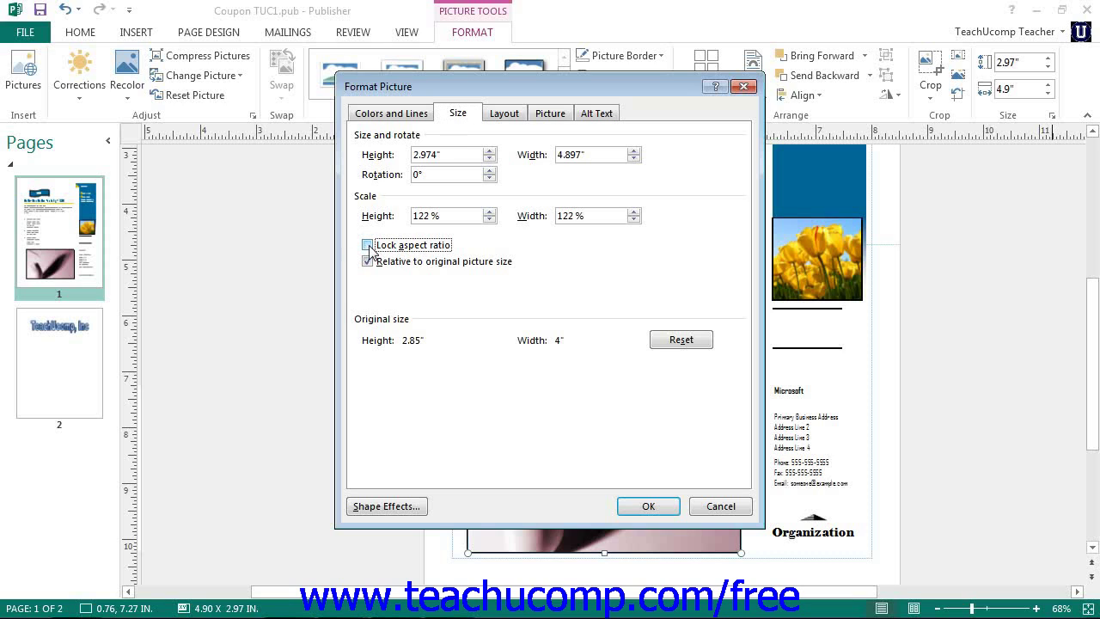
click(368, 247)
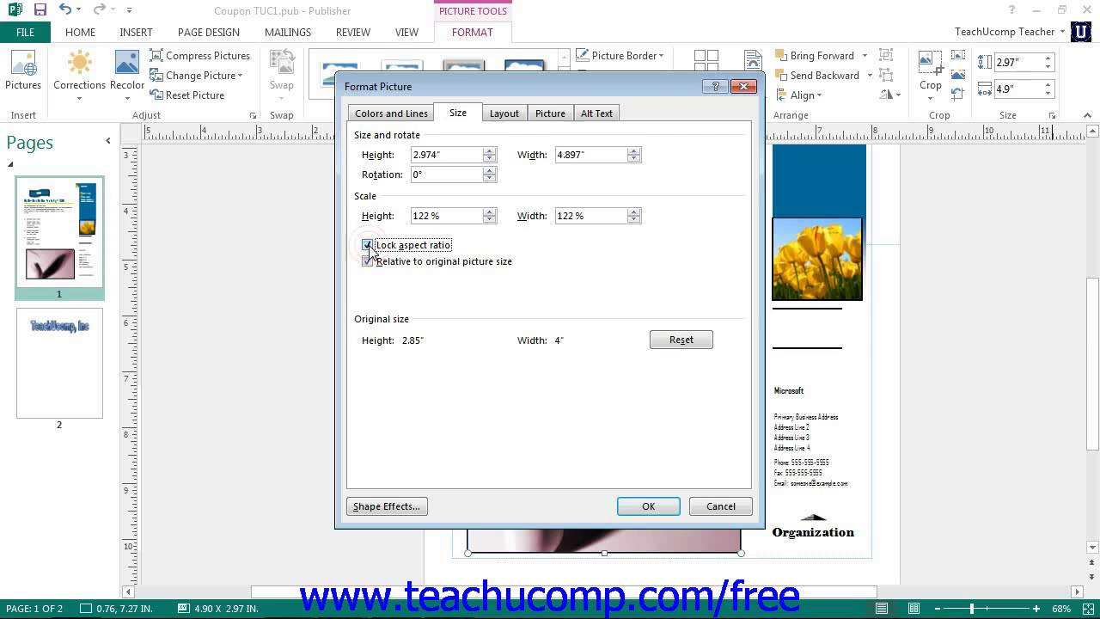